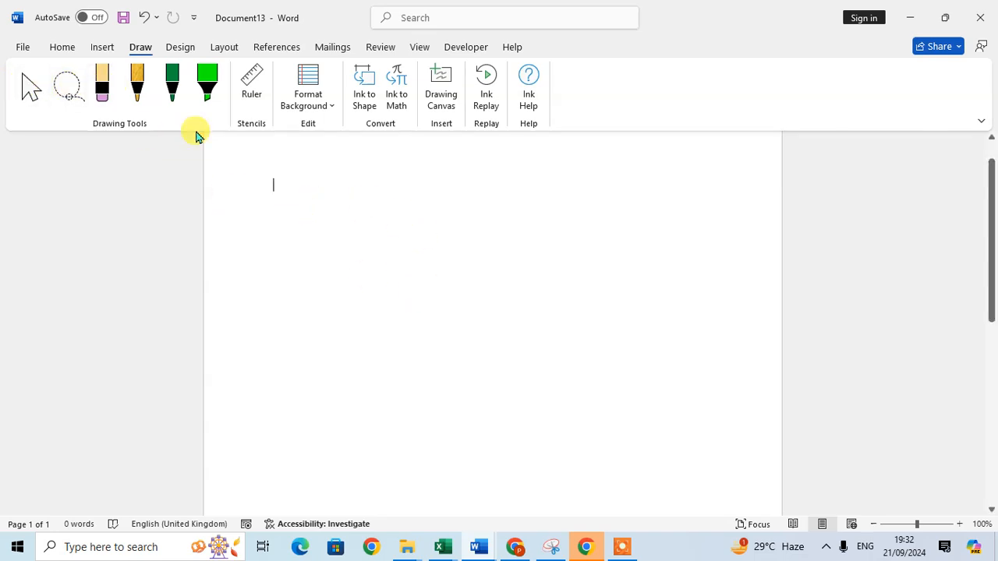
- Draw a green freehand loop, then switch the pen to pink and add two thin pink loops
left_click(172, 85)
mouse_move(332, 173)
left_mouse_down()
mouse_move(323, 270)
mouse_move(369, 173)
mouse_move(296, 181)
mouse_move(309, 184)
left_mouse_up()
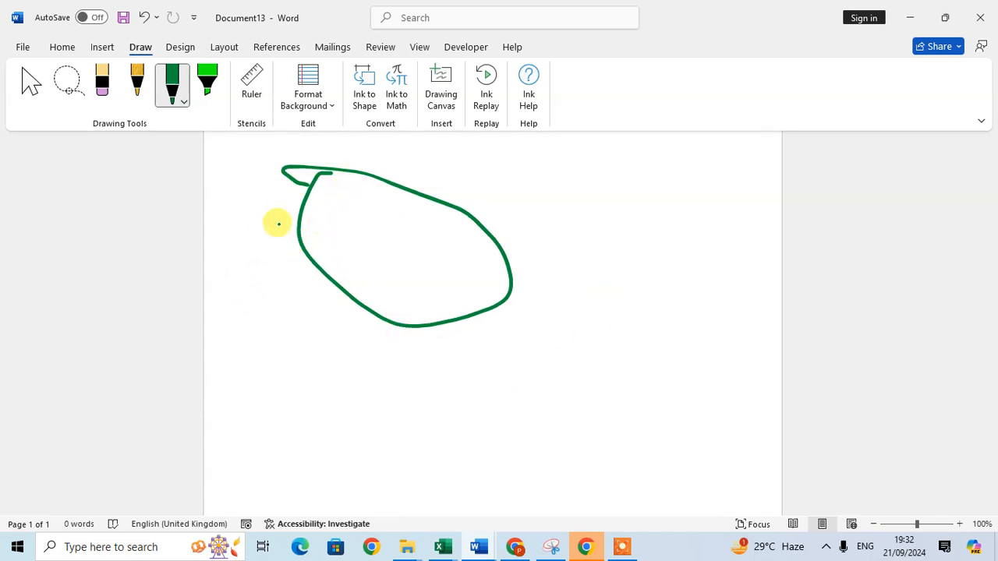
left_click(185, 105)
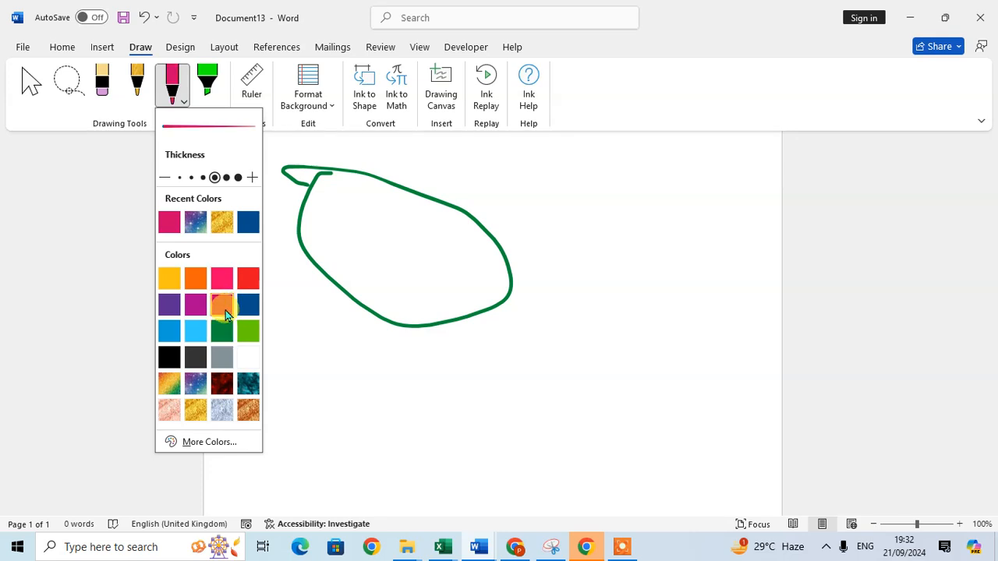
mouse_move(601, 164)
left_mouse_down()
mouse_move(615, 276)
mouse_move(583, 183)
mouse_move(537, 178)
left_mouse_up()
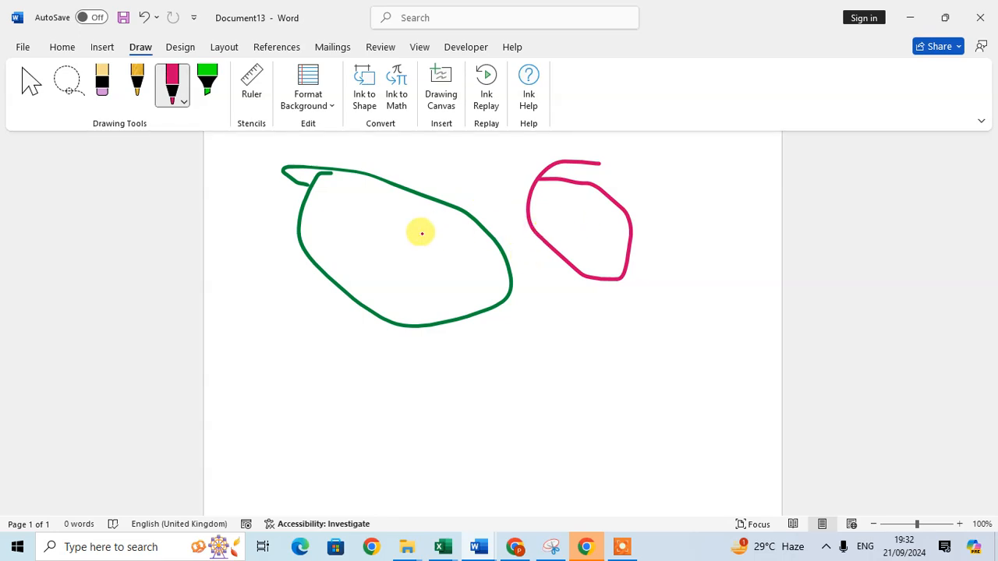
left_click_drag(499, 340, 539, 405)
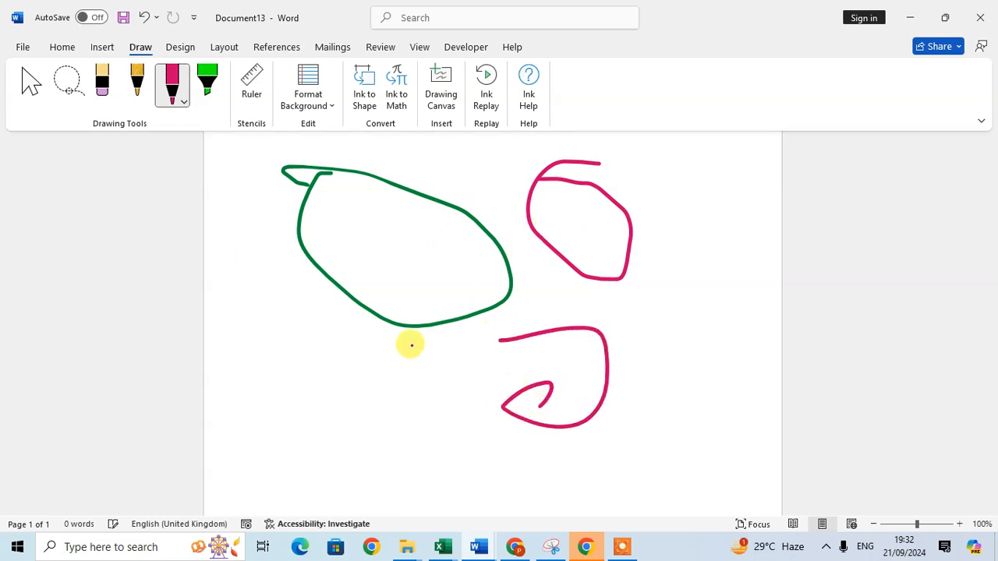
- Set the pink pen to its thickest stroke and draw ovals below and left of the green shape
left_click(184, 103)
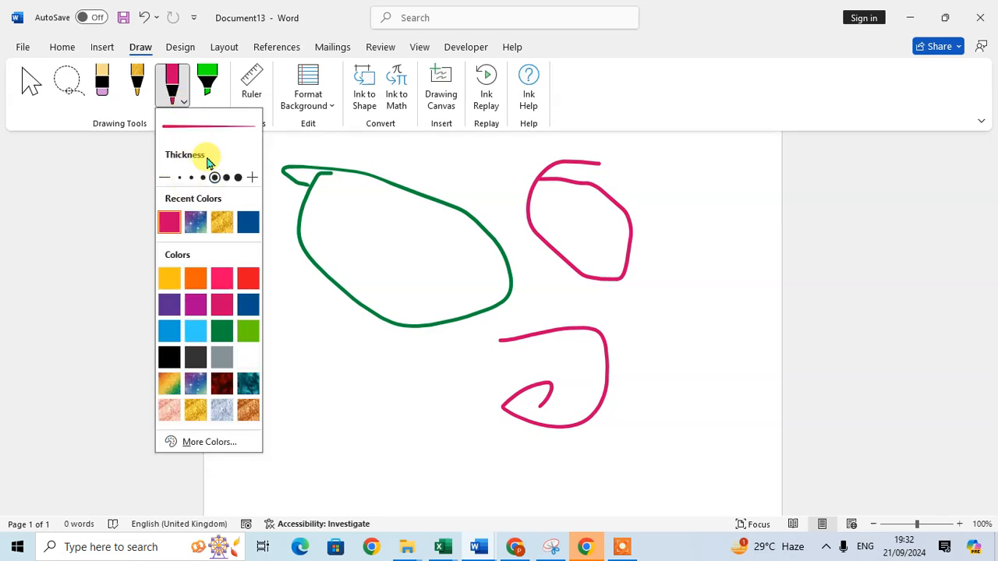
left_click(237, 178)
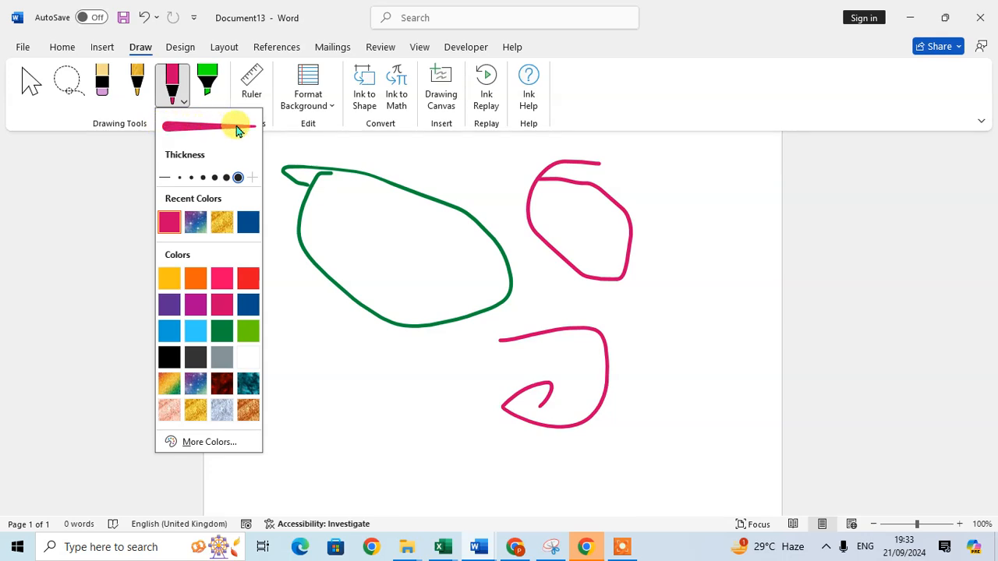
mouse_move(366, 370)
left_mouse_down()
mouse_move(408, 369)
mouse_move(365, 367)
left_mouse_up()
mouse_move(253, 269)
left_mouse_down()
mouse_move(341, 297)
mouse_move(286, 257)
left_mouse_up()
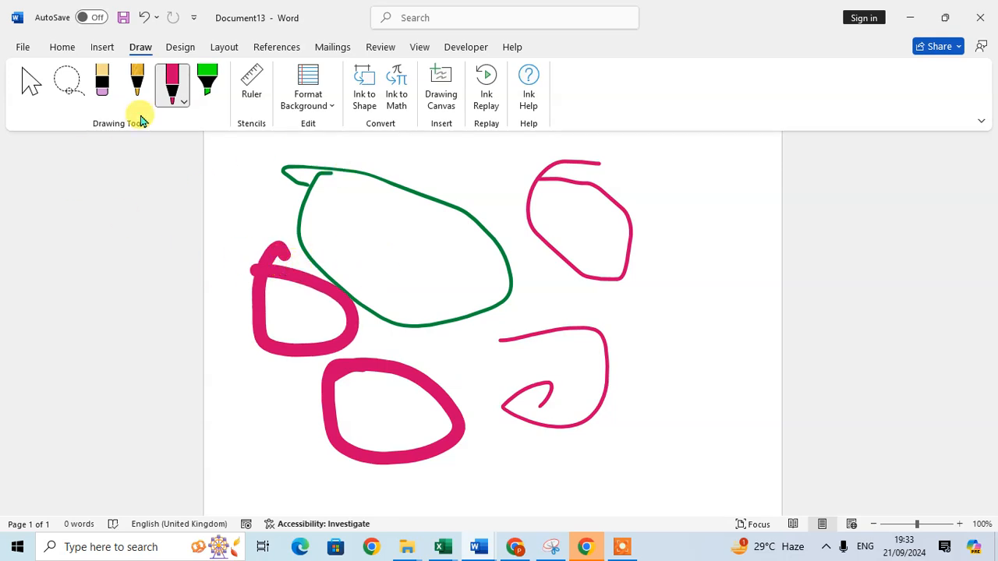
- Add a new yellow pen with a thicker stroke to the pen gallery
right_click(170, 84)
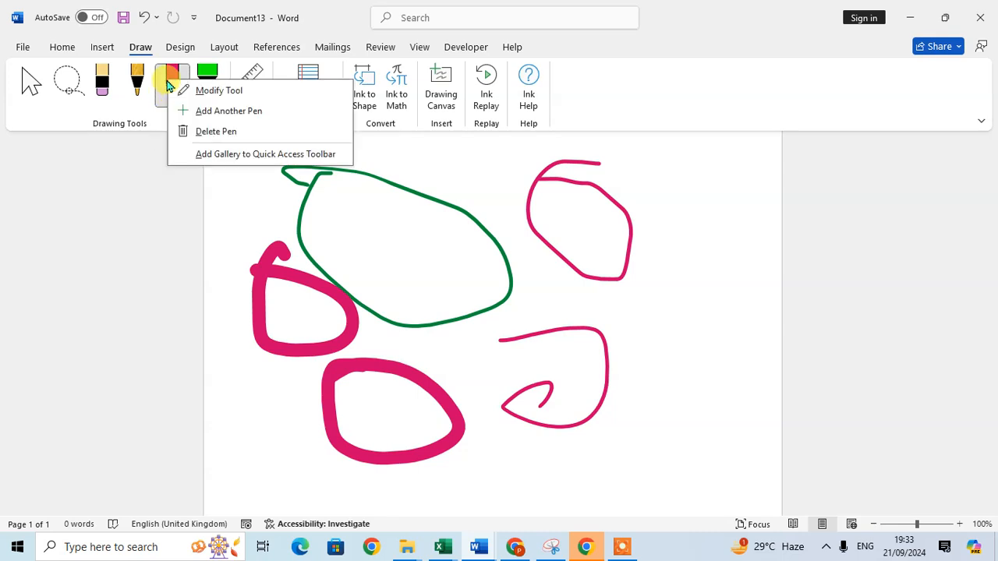
left_click(223, 109)
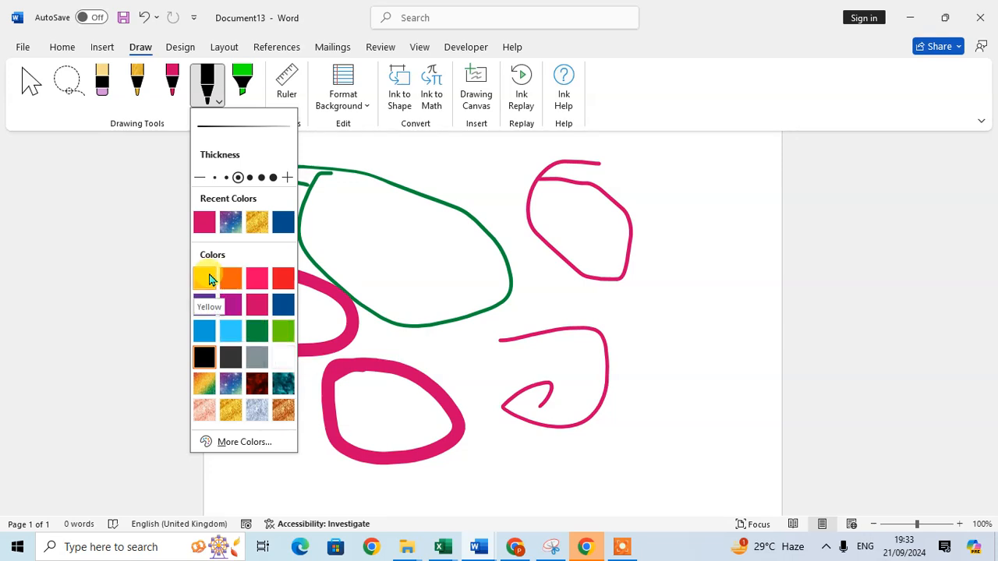
left_click(262, 178)
left_click(316, 140)
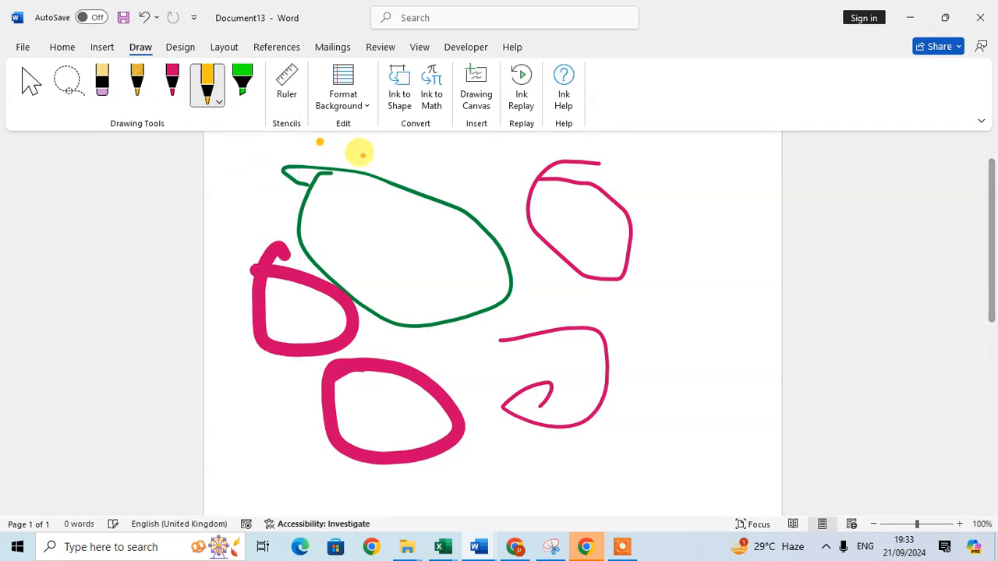
- Draw yellow loops at the right and top, plus two eyes and a smile inside the green shape
mouse_move(706, 295)
left_mouse_down()
mouse_move(684, 381)
mouse_move(700, 320)
left_mouse_up()
mouse_move(686, 209)
left_mouse_down()
mouse_move(675, 263)
mouse_move(660, 232)
left_mouse_up()
left_click_drag(425, 170, 483, 169)
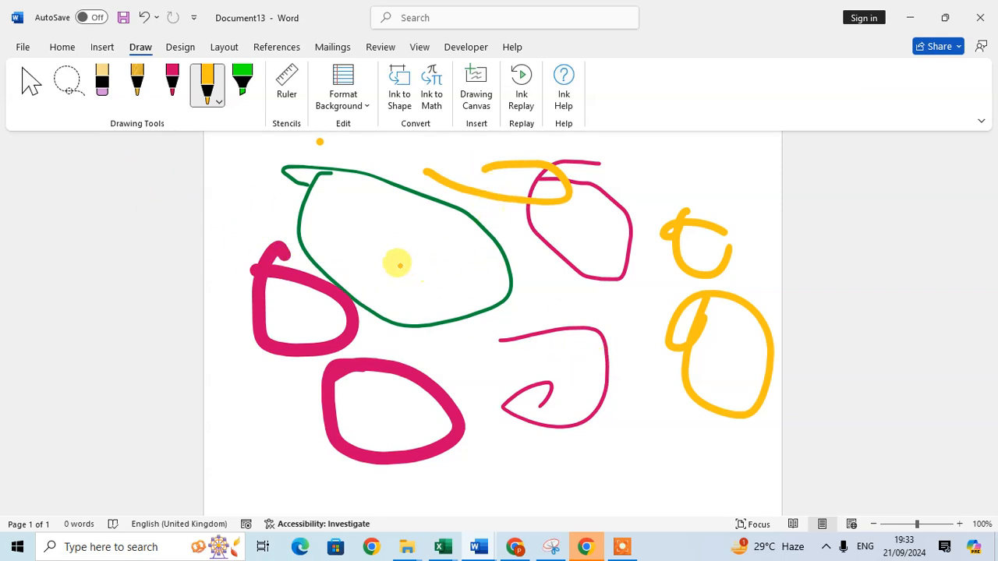
left_click(347, 220)
left_click(407, 224)
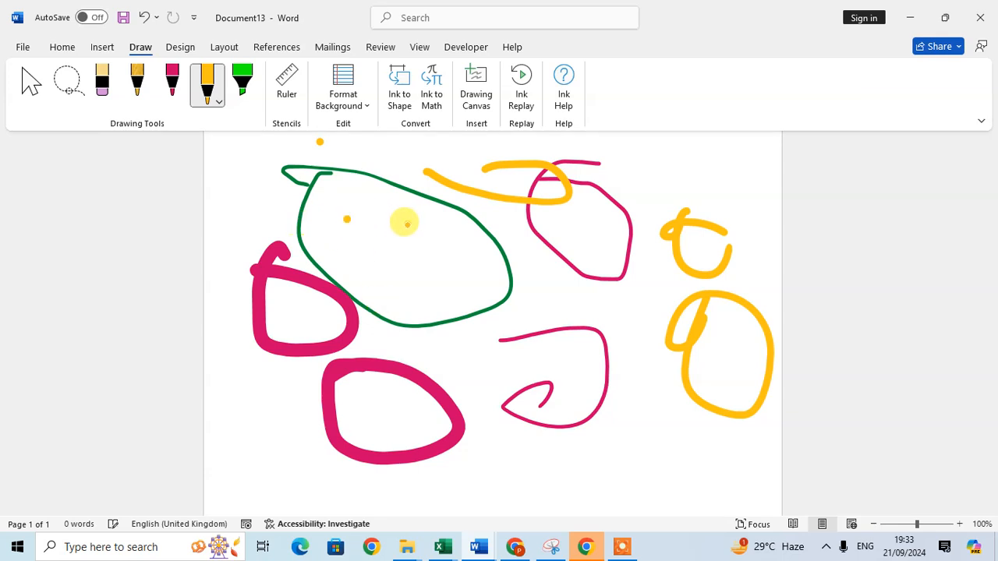
left_click_drag(336, 247, 414, 257)
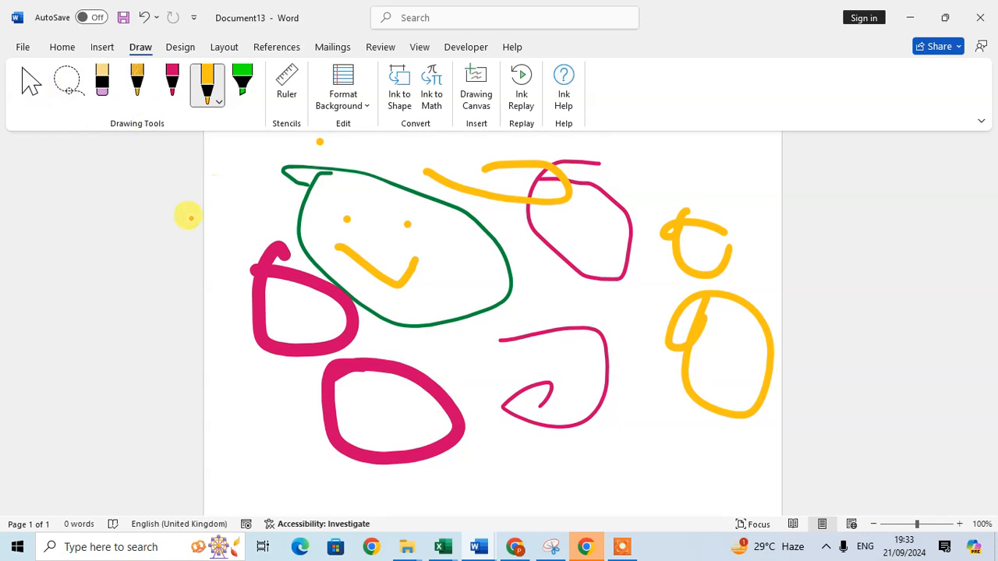
- Lasso the green face drawing and drag it lower, beneath the thick pink ovals
left_click(67, 91)
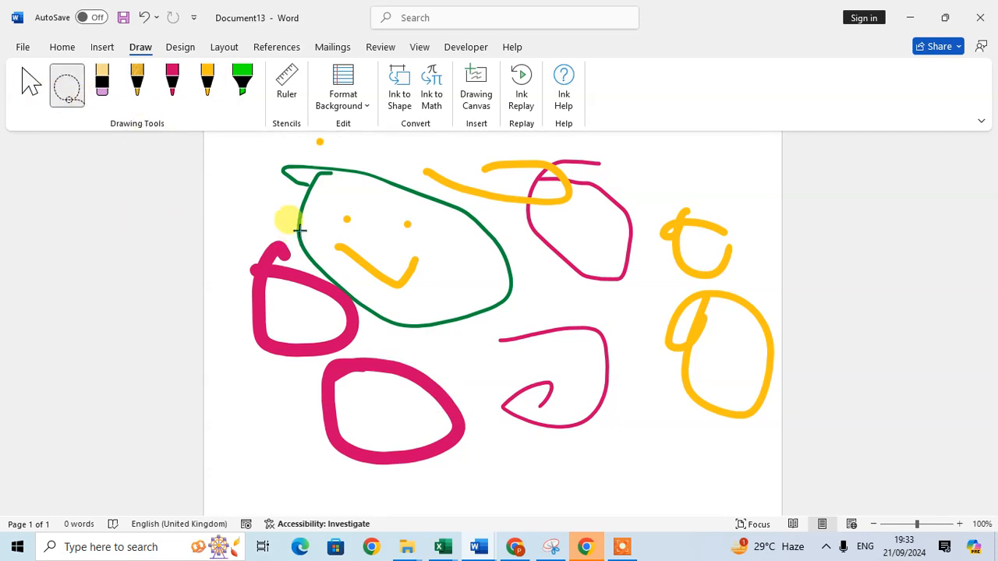
mouse_move(273, 173)
left_mouse_down()
mouse_move(414, 339)
mouse_move(517, 330)
mouse_move(541, 270)
mouse_move(522, 214)
mouse_move(446, 166)
mouse_move(362, 157)
left_mouse_up()
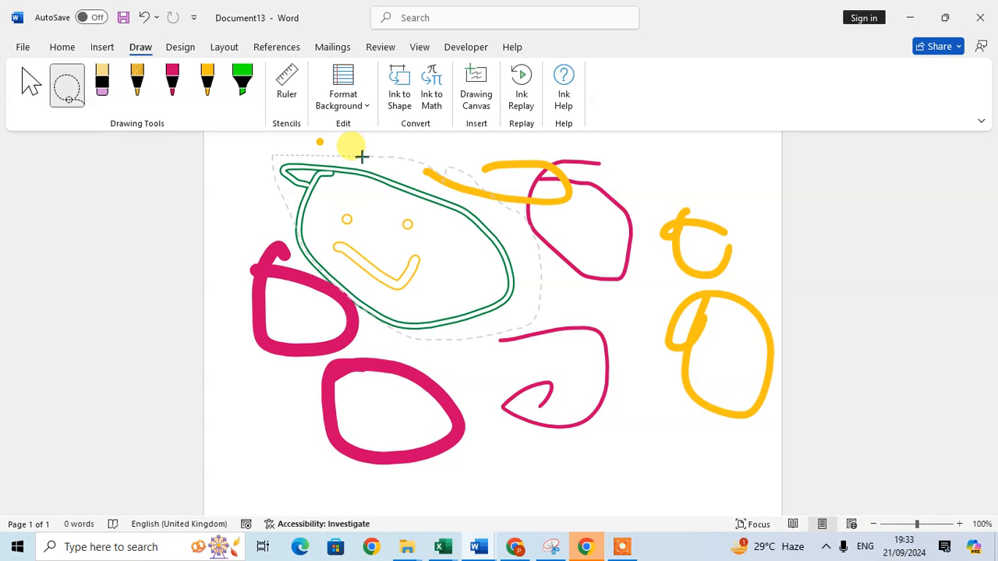
left_click_drag(362, 156, 361, 156)
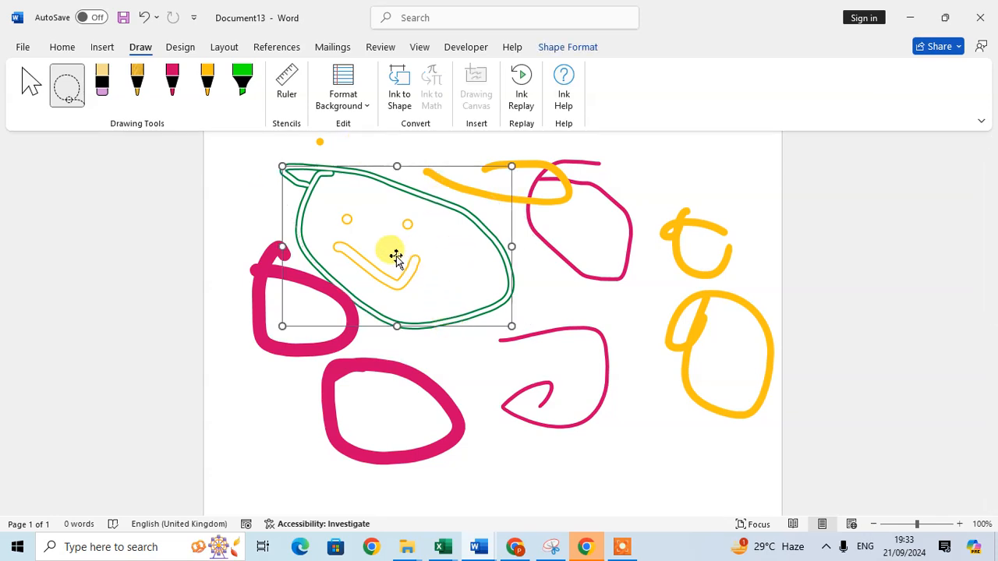
mouse_move(355, 253)
left_mouse_down()
mouse_move(374, 252)
mouse_move(442, 341)
mouse_move(606, 512)
mouse_move(575, 439)
mouse_move(327, 514)
mouse_move(373, 548)
mouse_move(548, 461)
mouse_move(325, 463)
mouse_move(316, 485)
left_mouse_up()
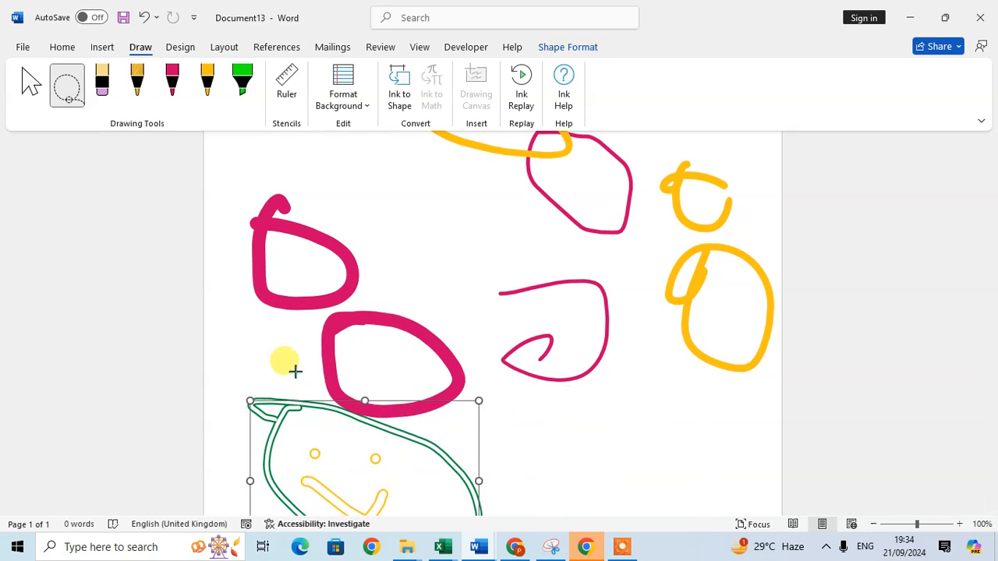
left_click(354, 316)
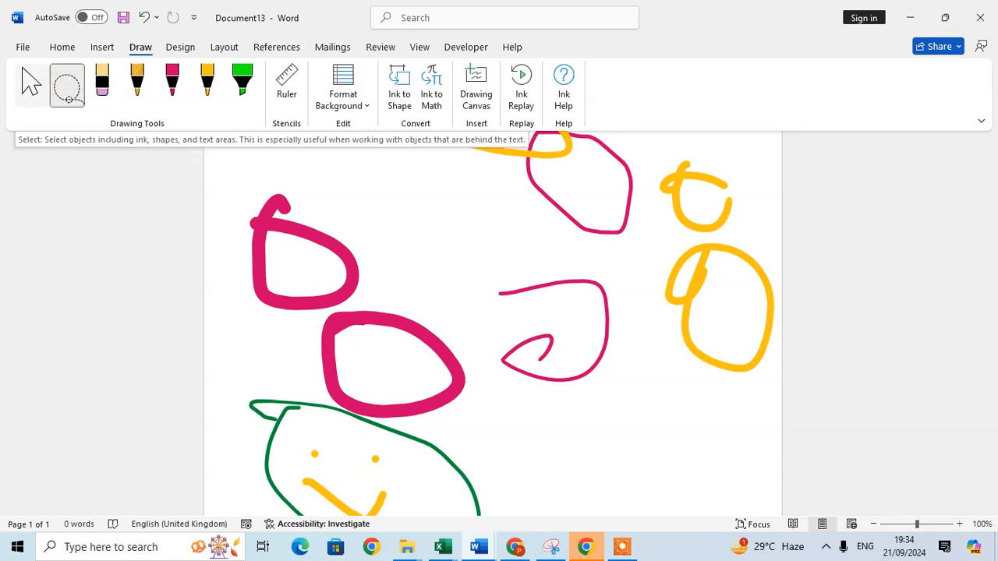
- Select the thick pink ovals and move them down and right, beside the green smiley face
left_click(29, 91)
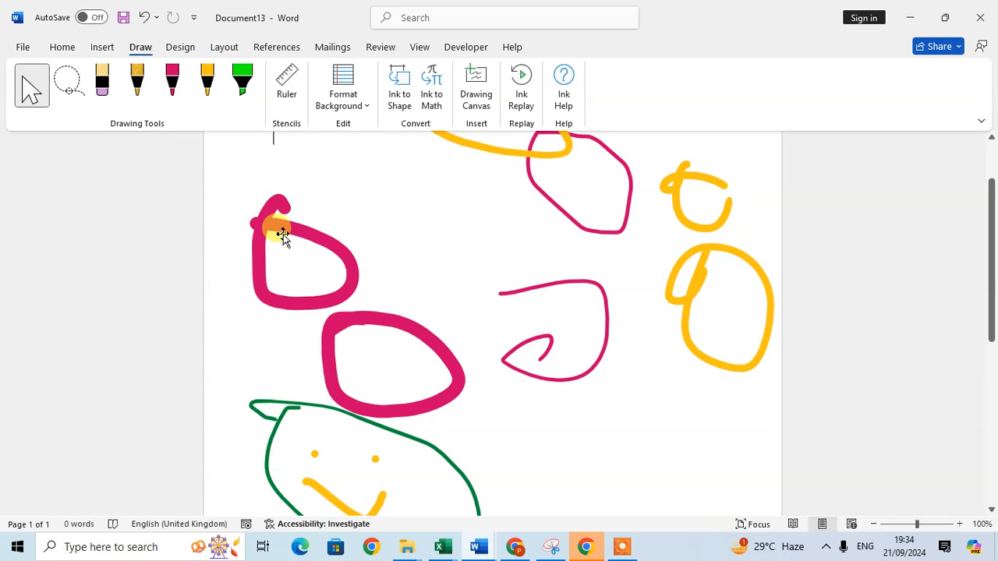
left_click(256, 225)
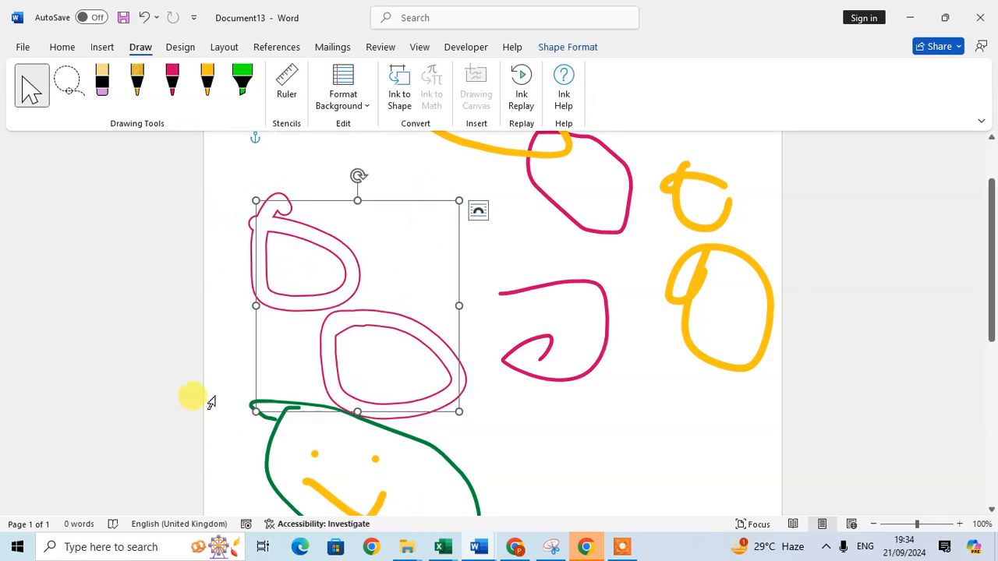
mouse_move(407, 314)
left_mouse_down()
mouse_move(564, 453)
mouse_move(709, 430)
mouse_move(663, 475)
mouse_move(630, 490)
left_mouse_up()
scroll(628, 481, "down", 4)
scroll(629, 482, "down", 3)
- Resize the pink ovals smaller and deselect them
mouse_move(590, 285)
left_mouse_down()
mouse_move(392, 430)
mouse_move(338, 448)
left_mouse_up()
scroll(452, 390, "up", 1)
mouse_move(477, 392)
left_mouse_down()
mouse_move(474, 410)
mouse_move(570, 268)
left_mouse_up()
scroll(302, 341, "up", 2)
scroll(302, 341, "up", 6)
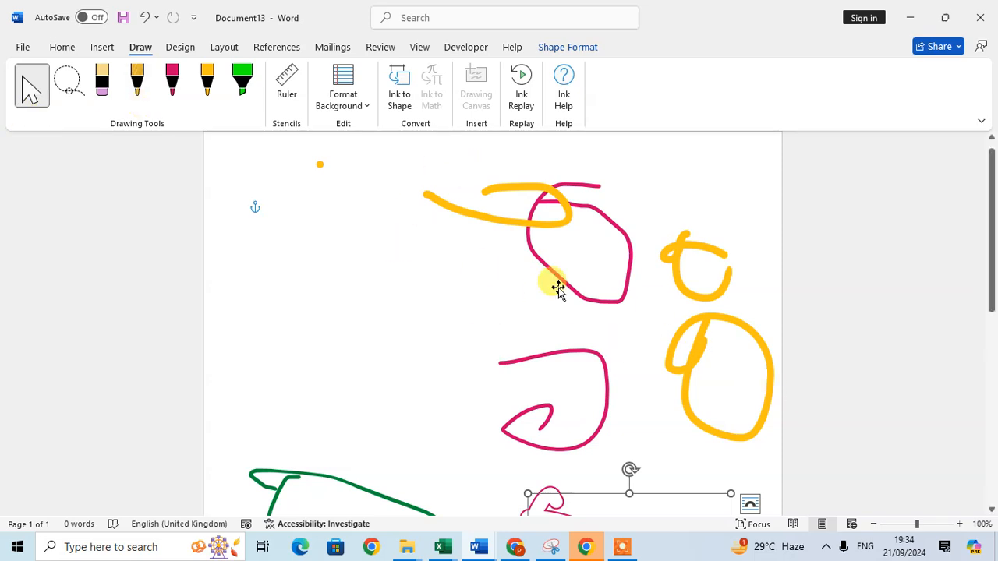
scroll(817, 367, "down", 3)
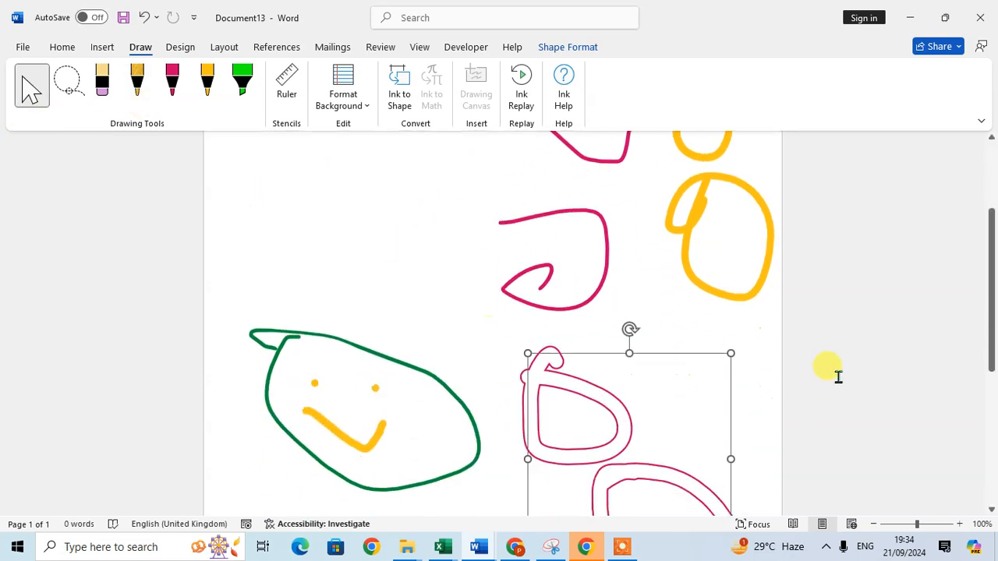
mouse_move(728, 350)
left_mouse_down()
mouse_move(651, 466)
mouse_move(686, 423)
left_mouse_up()
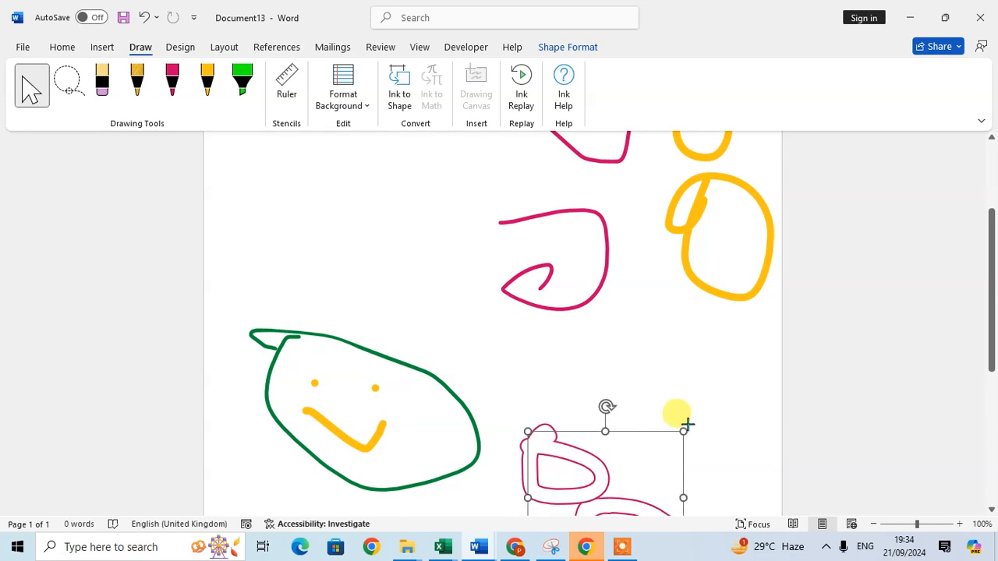
scroll(630, 408, "down", 6)
scroll(626, 385, "up", 1)
scroll(606, 290, "up", 5)
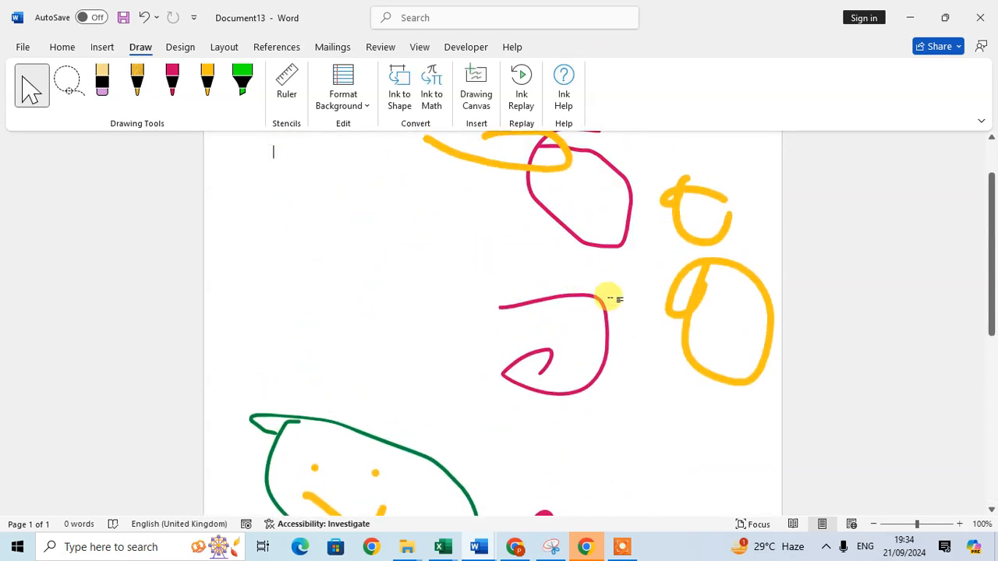
left_click(651, 317)
- Erase the stray yellow strokes and the pink hexagon with the eraser
scroll(650, 317, "down", 3)
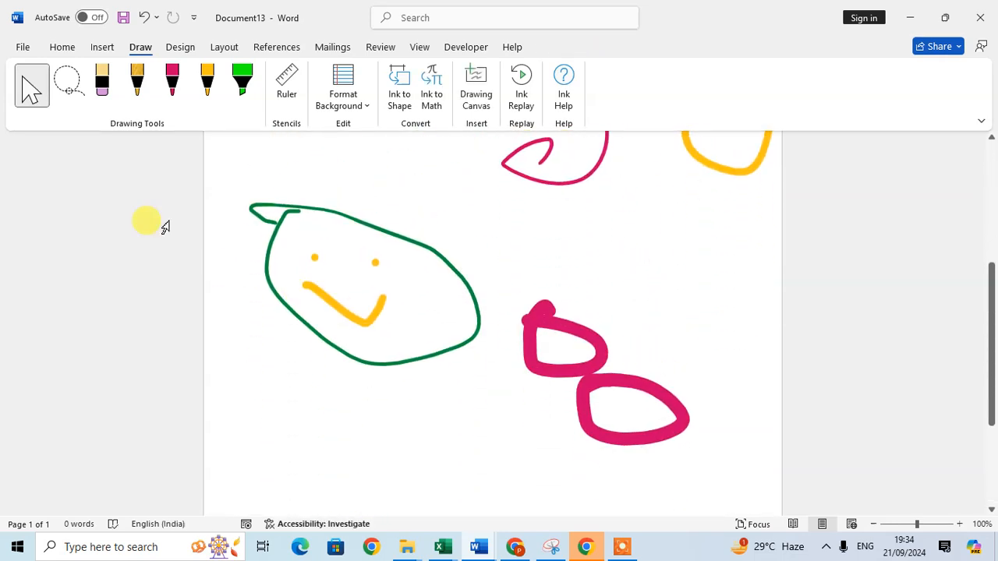
scroll(140, 196, "up", 4)
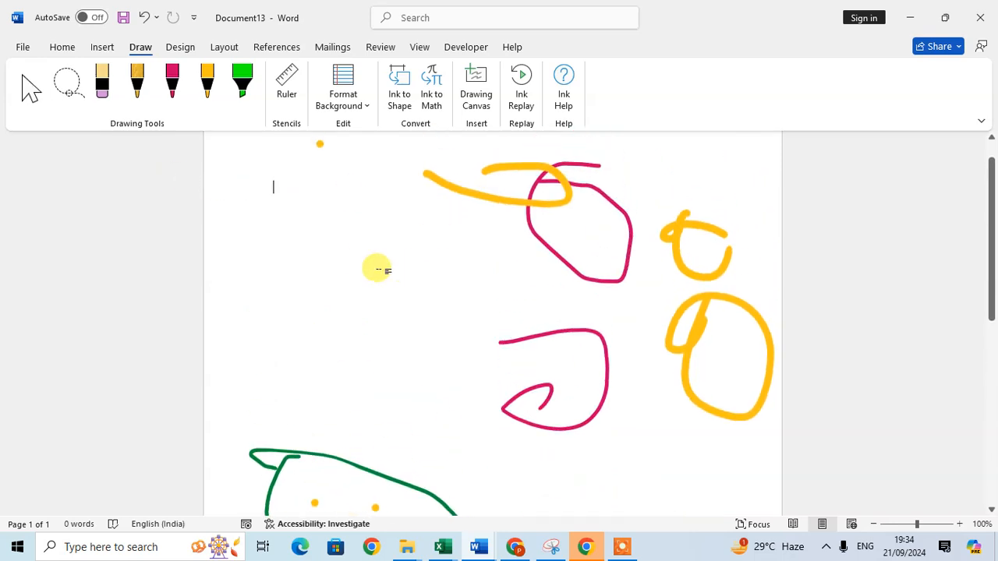
scroll(350, 230, "up", 1)
left_click(102, 84)
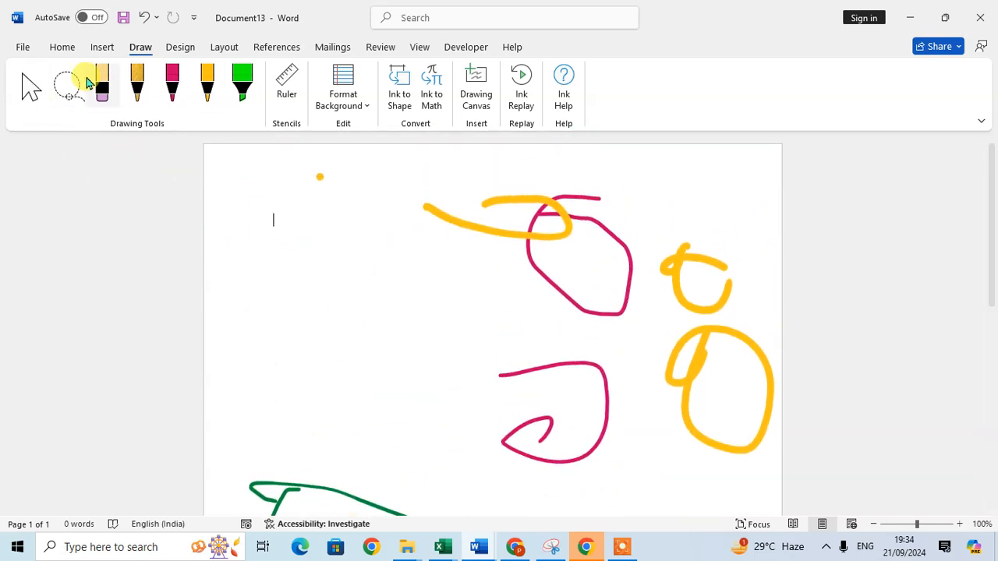
left_click_drag(320, 177, 718, 223)
- Erase the remaining yellow, pink and green ink, then type 'Please Subscribe my channel'
left_click_drag(747, 400, 223, 526)
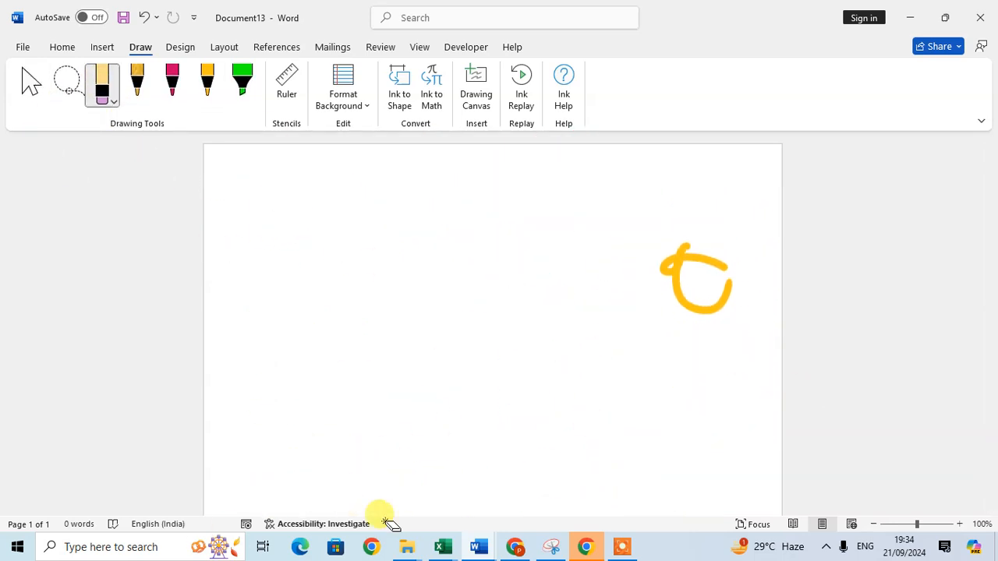
left_click_drag(684, 311, 757, 325)
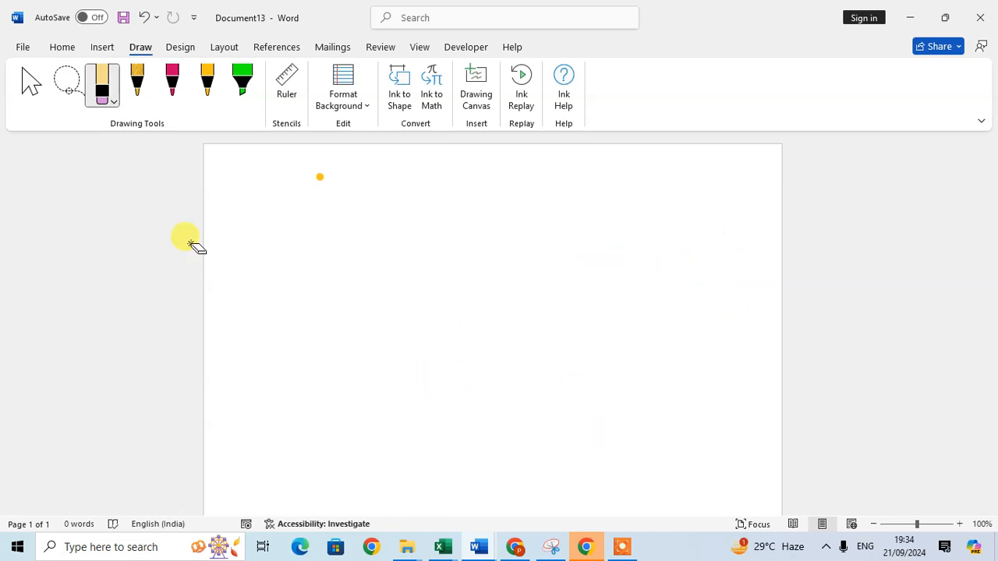
left_click_drag(352, 169, 338, 201)
key("Escape")
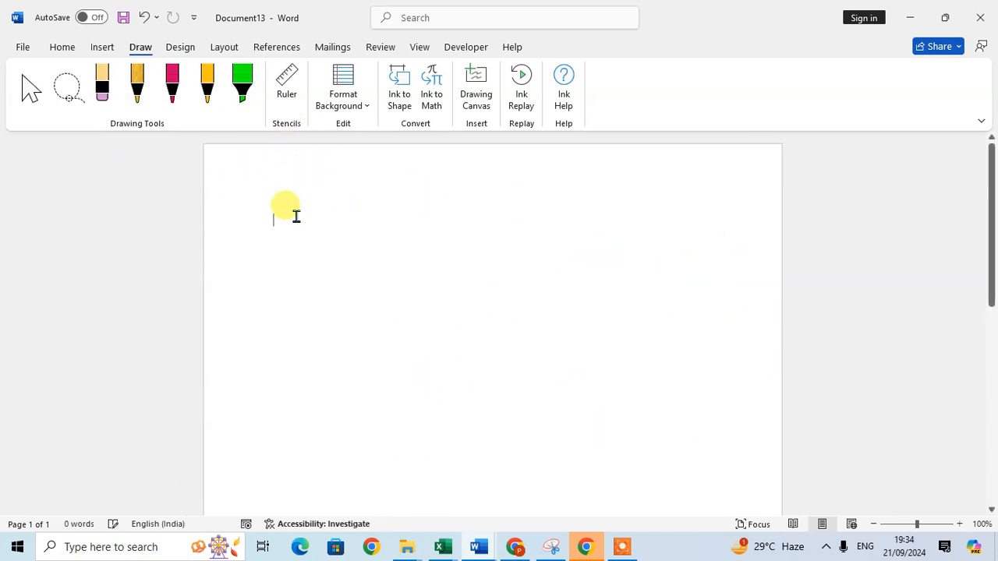
type("Ples")
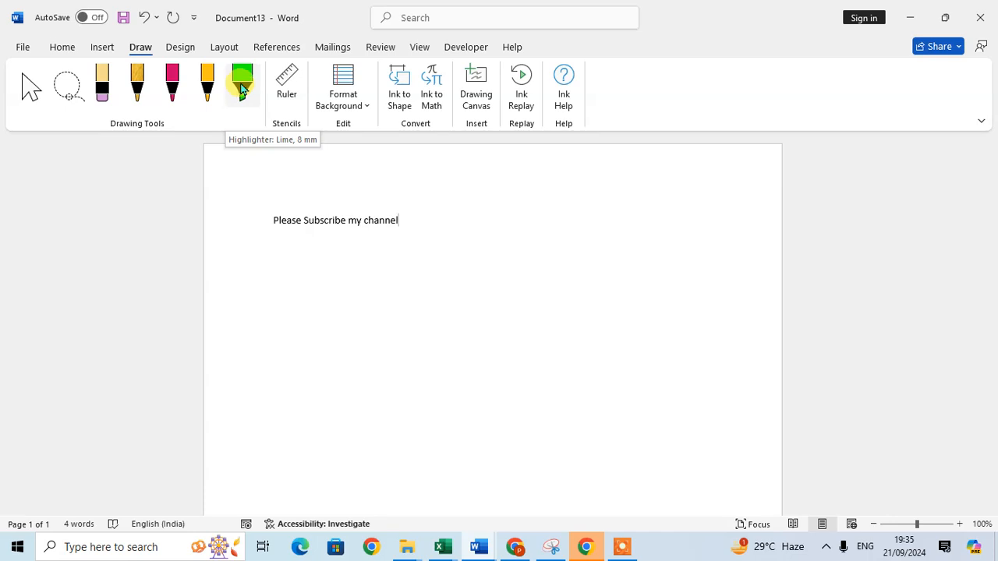
- Highlight the typed line in lime, then add three cyan highlighter strokes over the text and lower page
left_click(242, 87)
left_click_drag(271, 220, 414, 221)
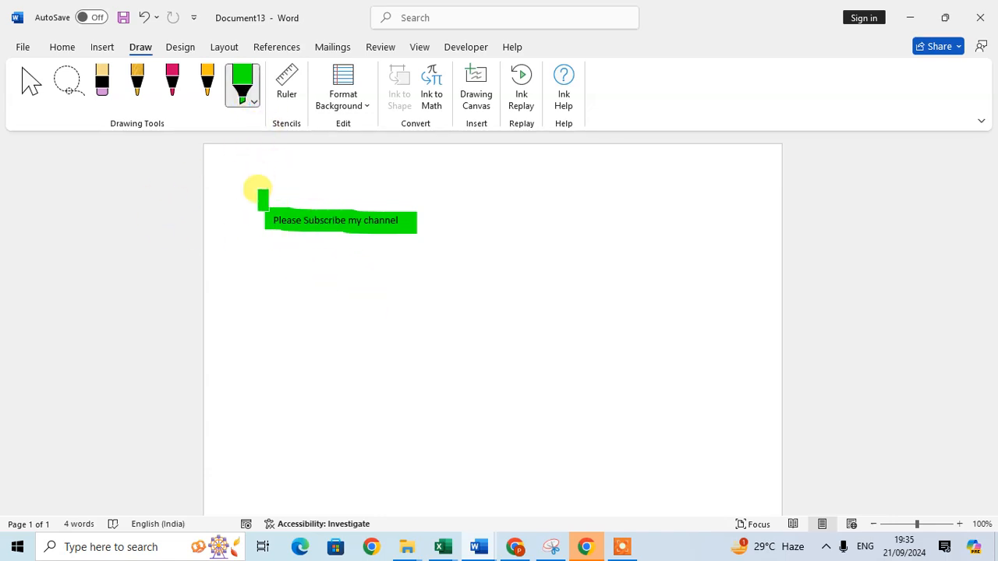
left_click(249, 101)
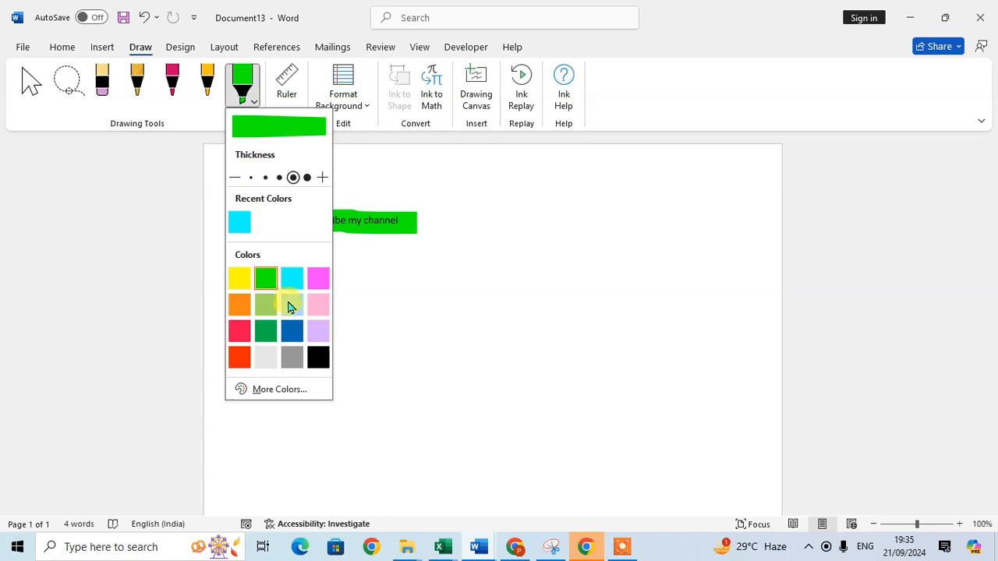
left_click(293, 281)
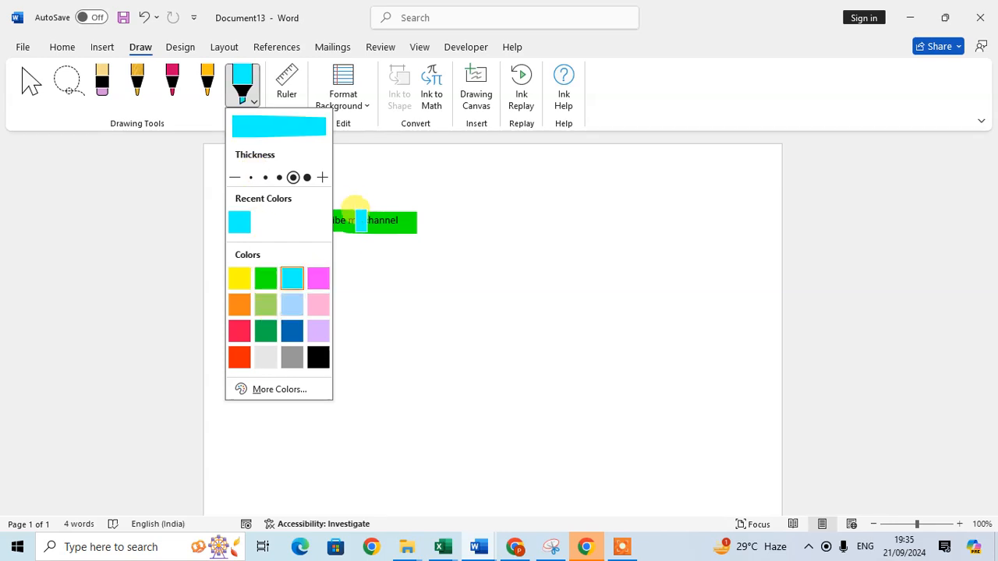
left_click(367, 214)
left_click_drag(265, 204, 386, 207)
left_click_drag(457, 306, 606, 305)
left_click_drag(379, 345, 456, 345)
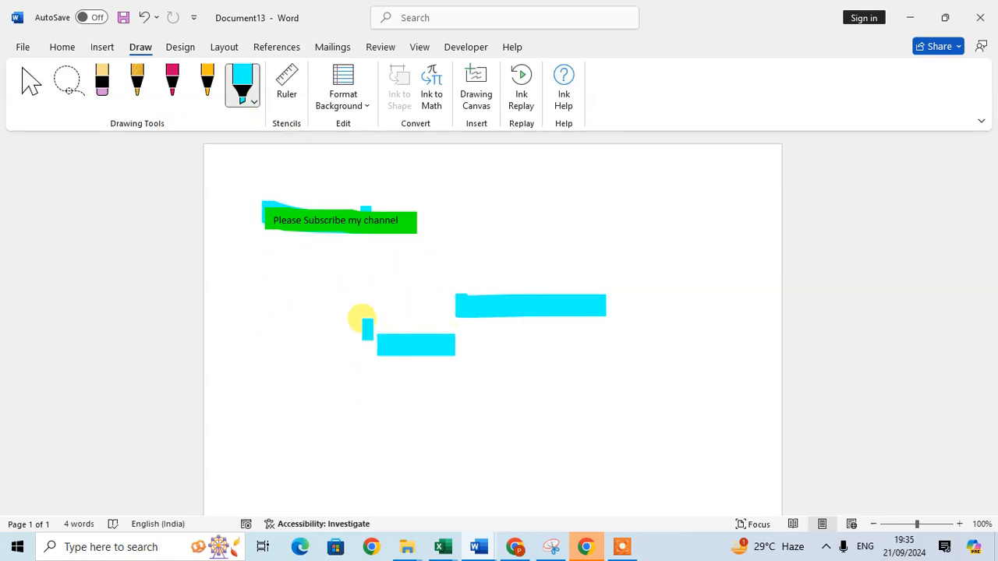
key("Escape")
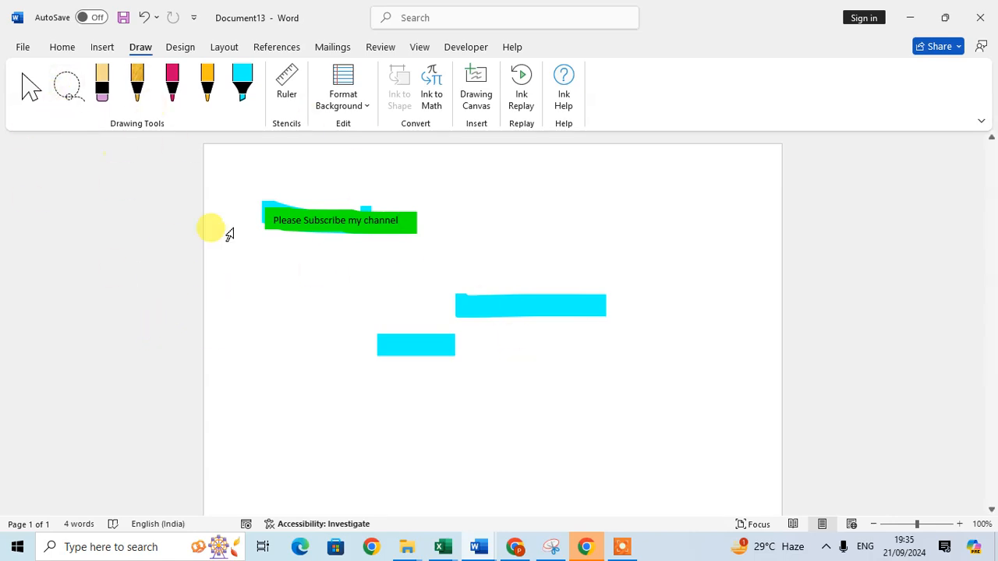
- Check the eraser's thickness and type options without changing them
left_click(117, 103)
left_click(115, 106)
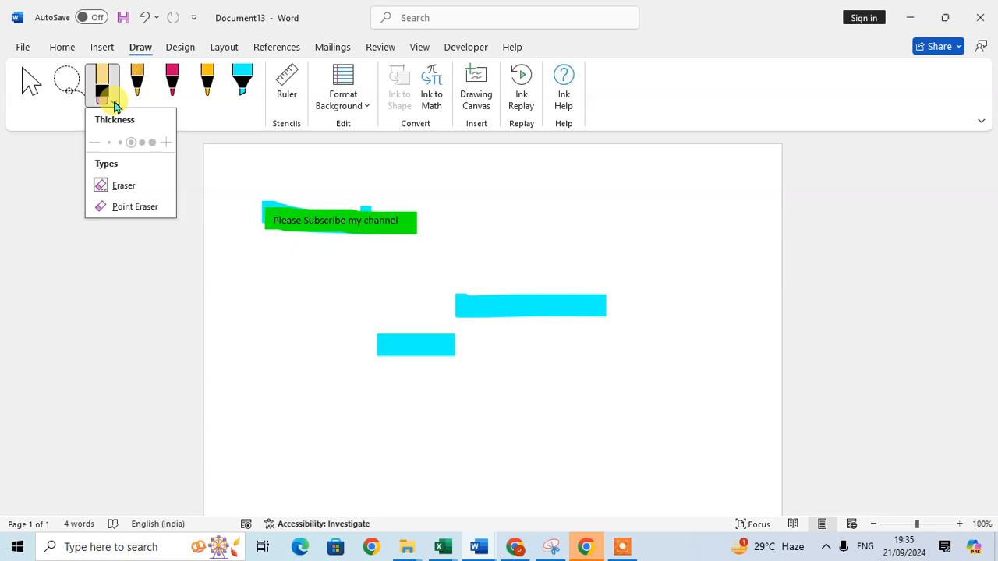
left_click(168, 144)
- Draw a pink smiley face with outline, eye and smile right of the highlighted line
left_click(171, 86)
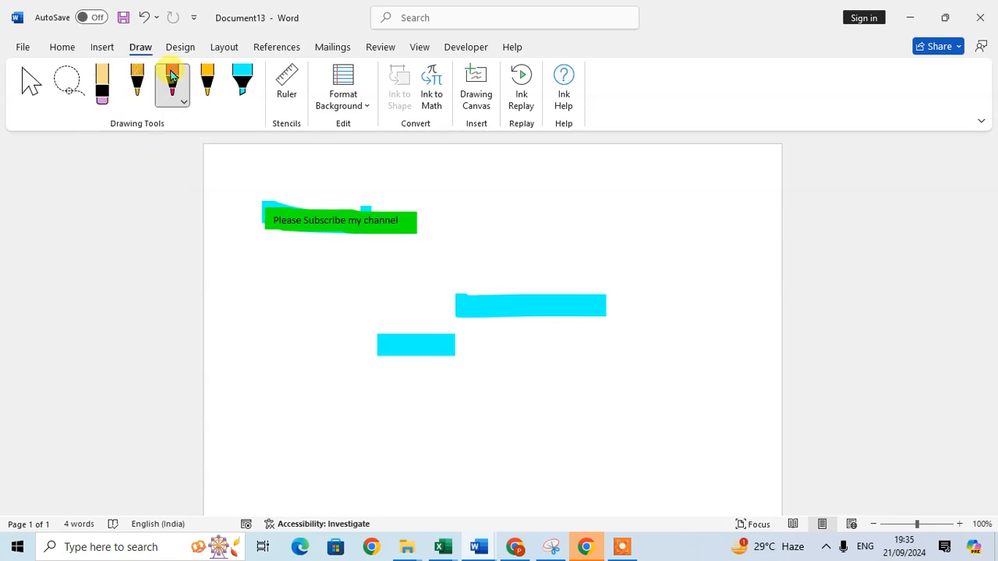
mouse_move(524, 181)
left_mouse_down()
mouse_move(465, 247)
mouse_move(528, 154)
mouse_move(488, 167)
left_mouse_up()
left_click(480, 207)
mouse_move(488, 230)
left_mouse_down()
mouse_move(504, 236)
mouse_move(519, 225)
left_mouse_up()
left_click(116, 99)
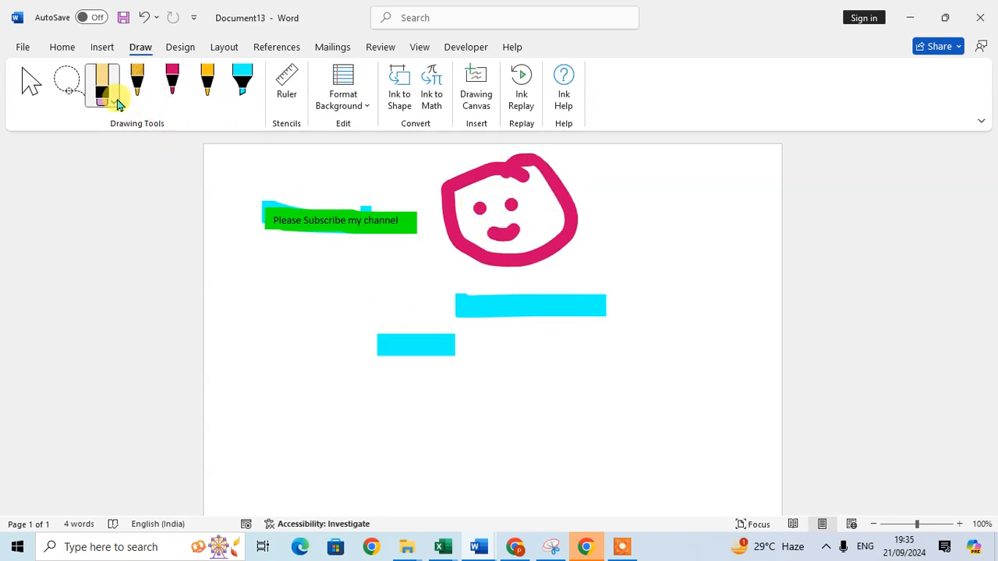
- Switch to the Point Eraser and rub out the pink face and ink, undoing once
left_click(115, 103)
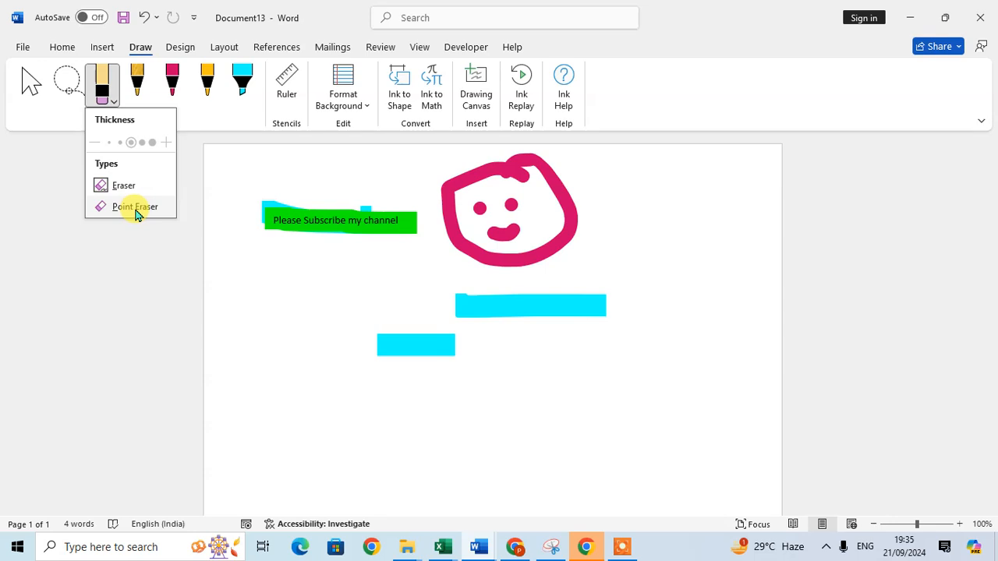
left_click(140, 207)
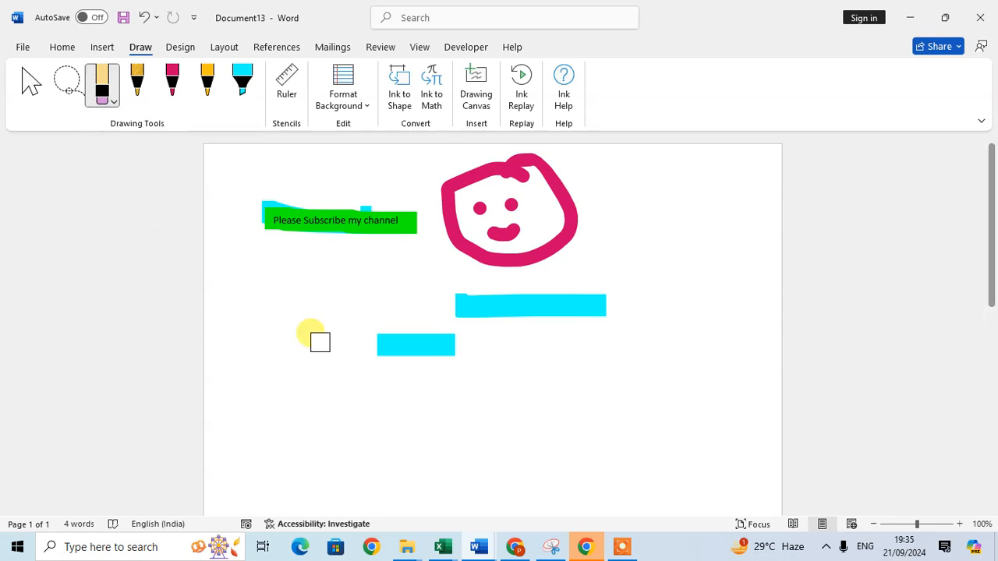
mouse_move(423, 156)
left_mouse_down()
mouse_move(528, 251)
mouse_move(457, 166)
mouse_move(470, 179)
mouse_move(415, 228)
mouse_move(475, 256)
mouse_move(370, 254)
mouse_move(432, 250)
mouse_move(411, 234)
mouse_move(251, 242)
mouse_move(347, 208)
mouse_move(584, 309)
mouse_move(710, 323)
mouse_move(485, 355)
left_mouse_up()
key("ctrl+z")
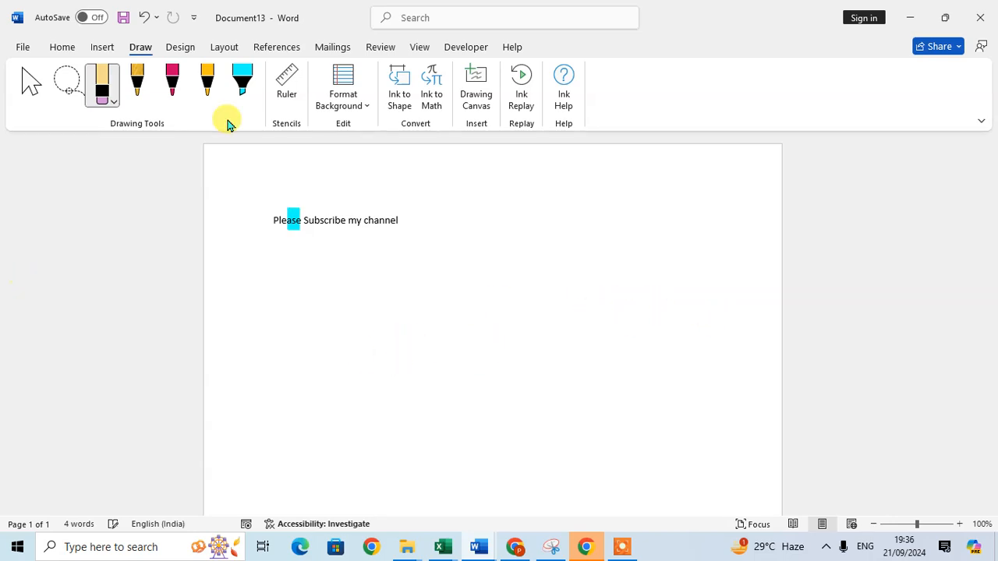
- Set the eraser to its thickest size and erase the cyan mark on 'Please'
left_click(115, 101)
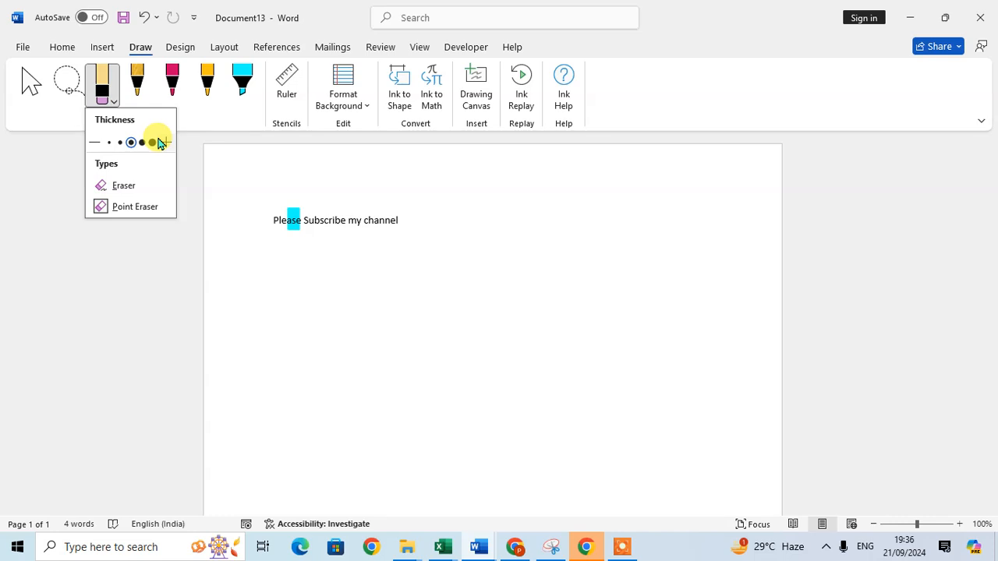
left_click(359, 215)
left_click_drag(223, 207, 423, 223)
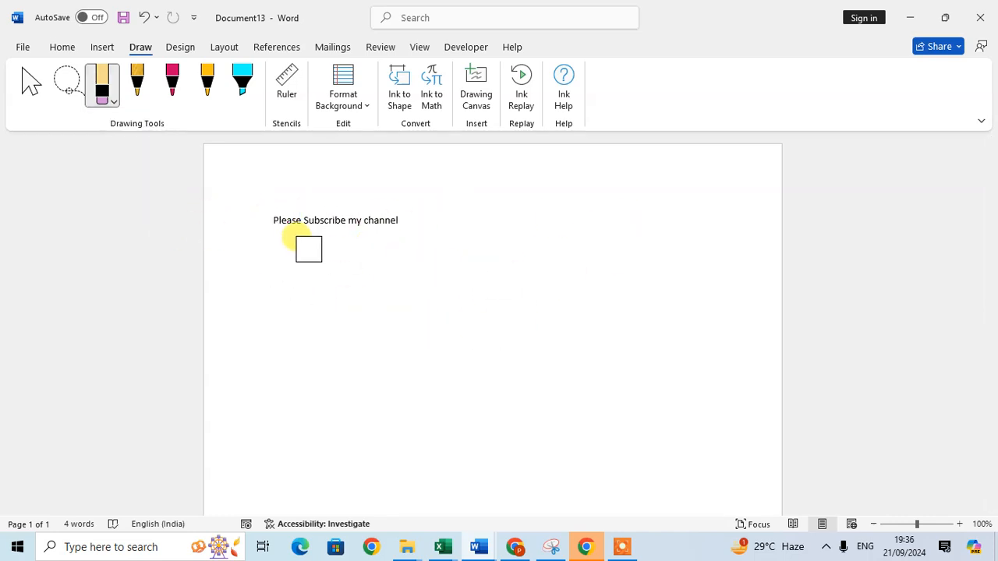
key("Escape")
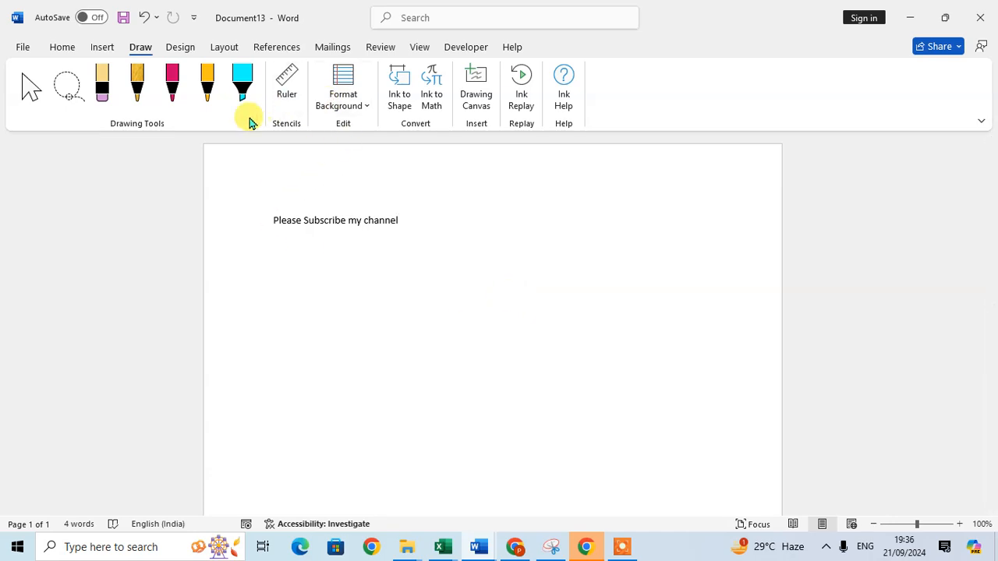
- Delete the pink pen from the Drawing Tools gallery, then bring up the gold pen's options
right_click(176, 88)
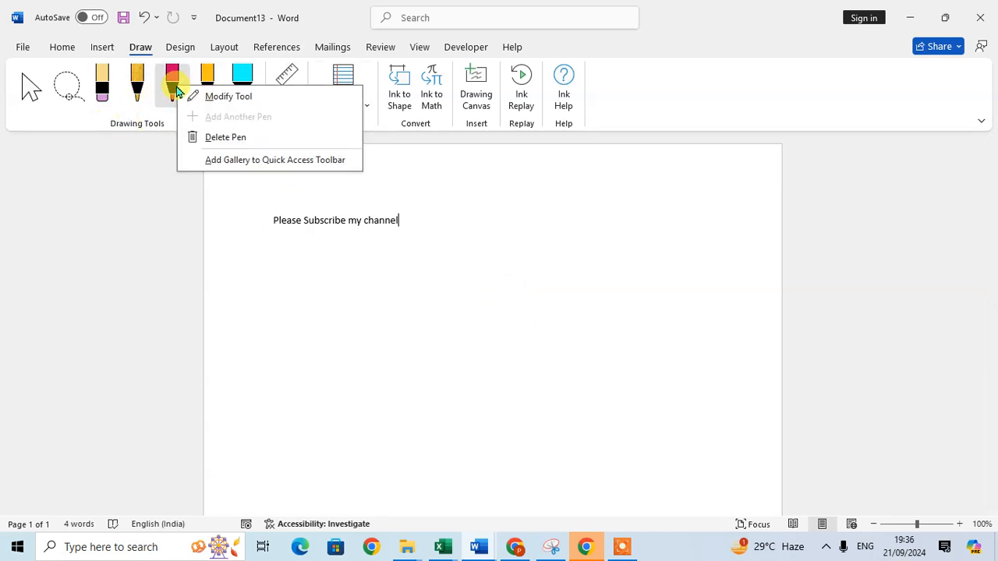
left_click(222, 138)
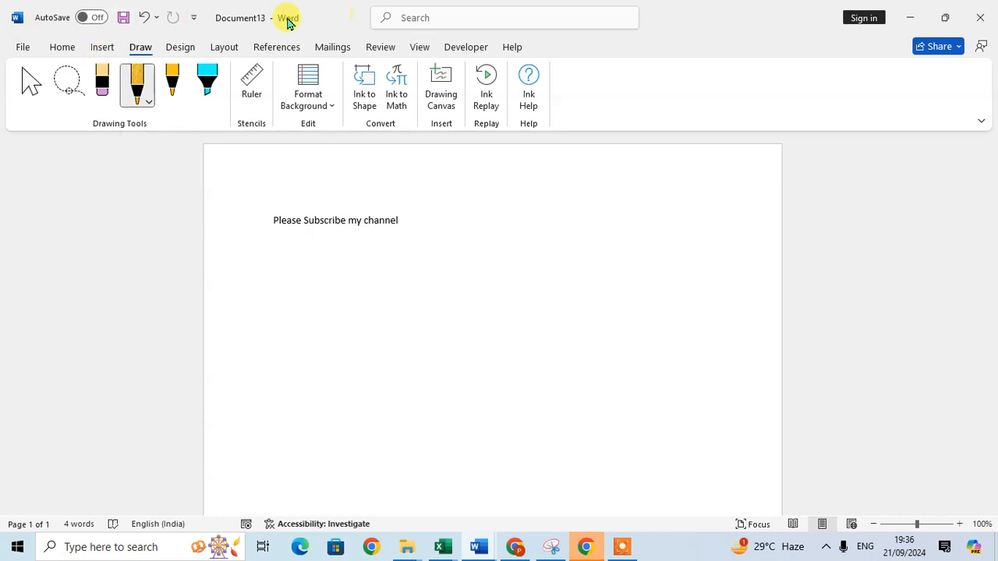
right_click(137, 86)
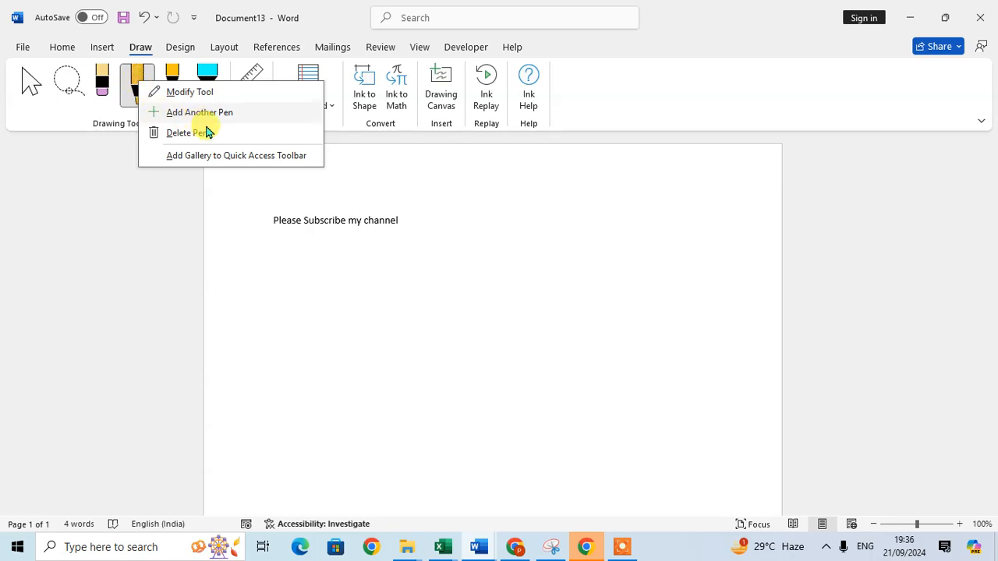
- Add the pen gallery to the Quick Access Toolbar, then check and close its new dropdown
left_click(302, 161)
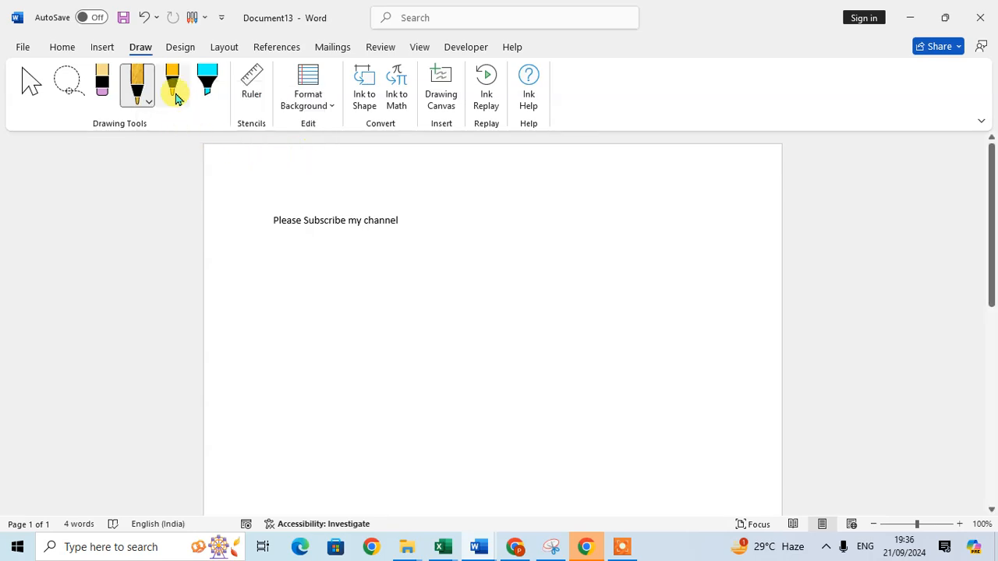
left_click(206, 18)
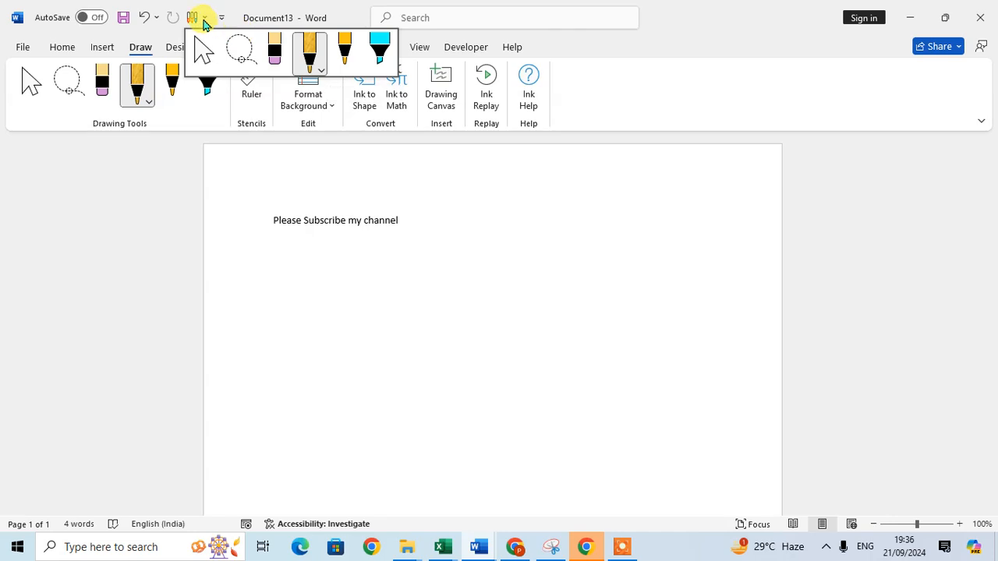
left_click(205, 23)
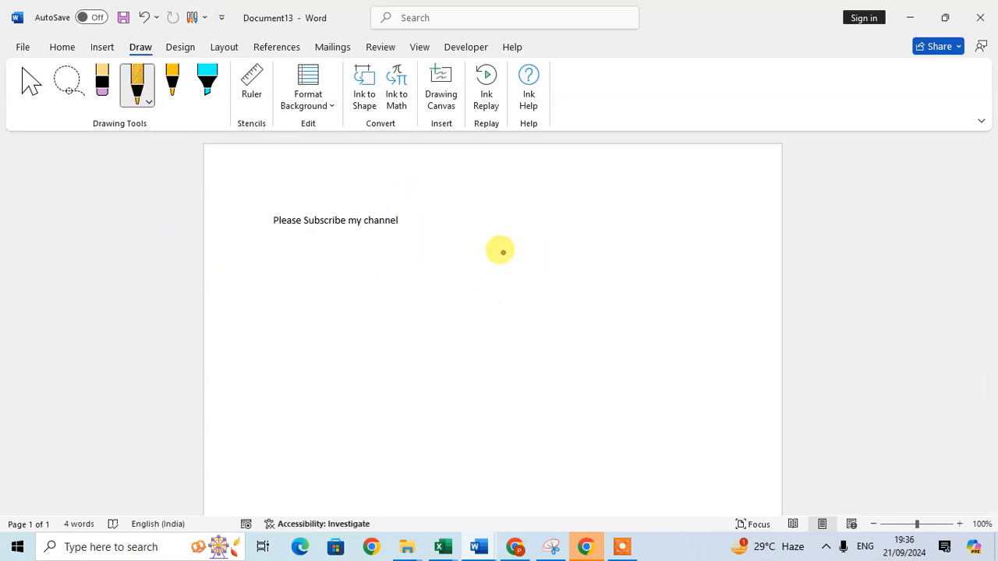
- Draw an oval face outline in gold and yellow ink, then add eye dots and a mouth
left_click_drag(497, 234, 372, 275)
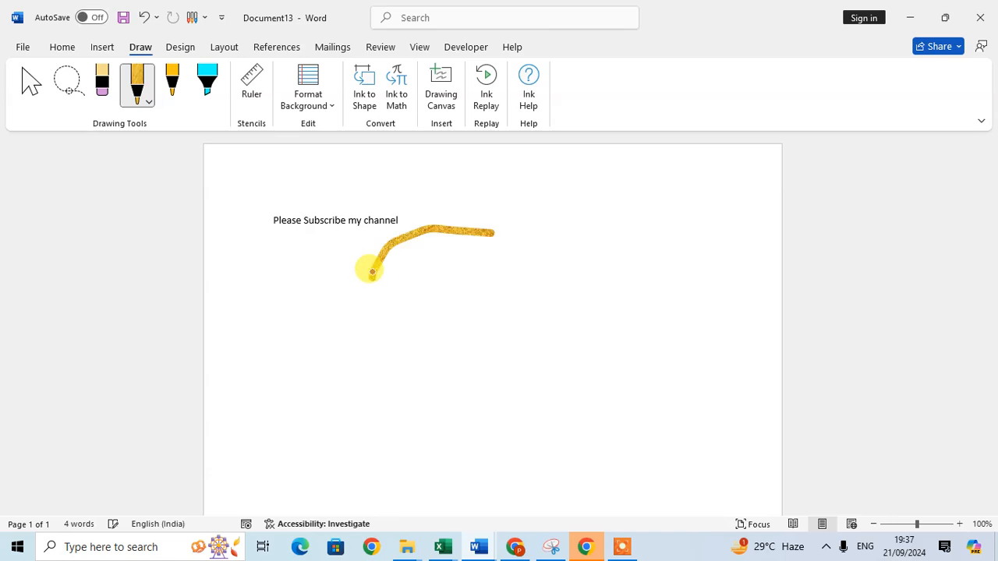
left_click(174, 73)
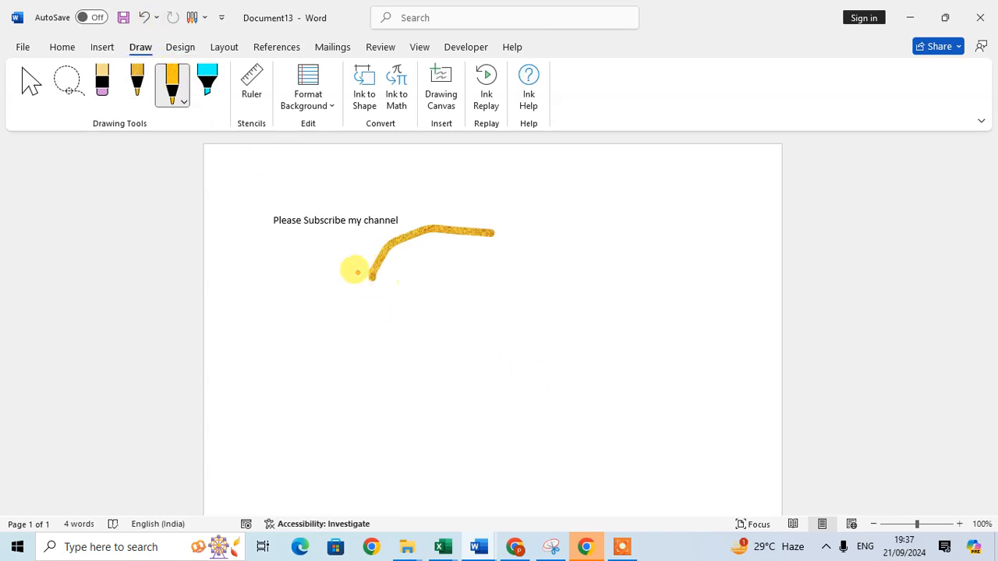
mouse_move(372, 292)
left_mouse_down()
mouse_move(519, 375)
mouse_move(525, 250)
mouse_move(491, 232)
left_mouse_up()
left_click(450, 284)
left_click(513, 287)
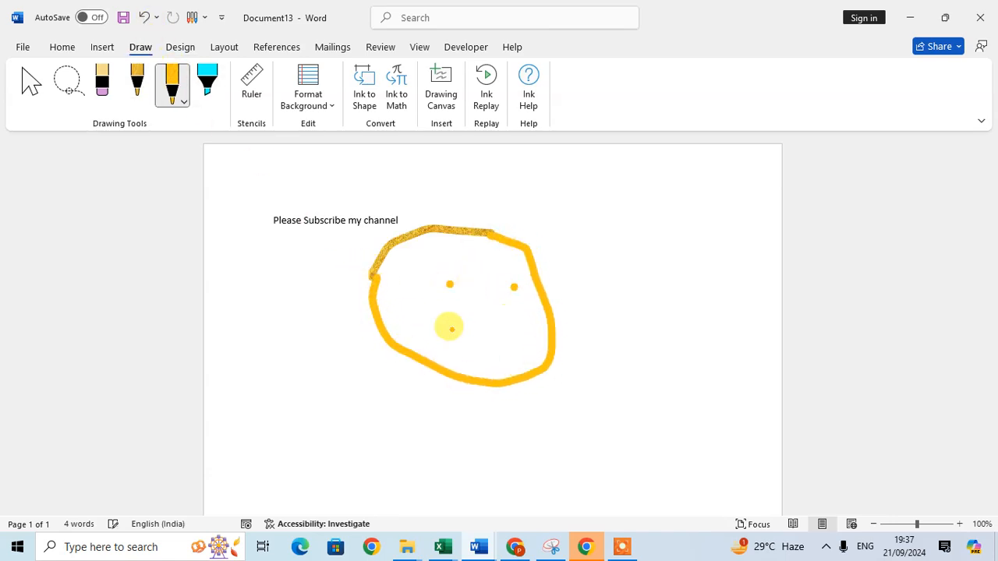